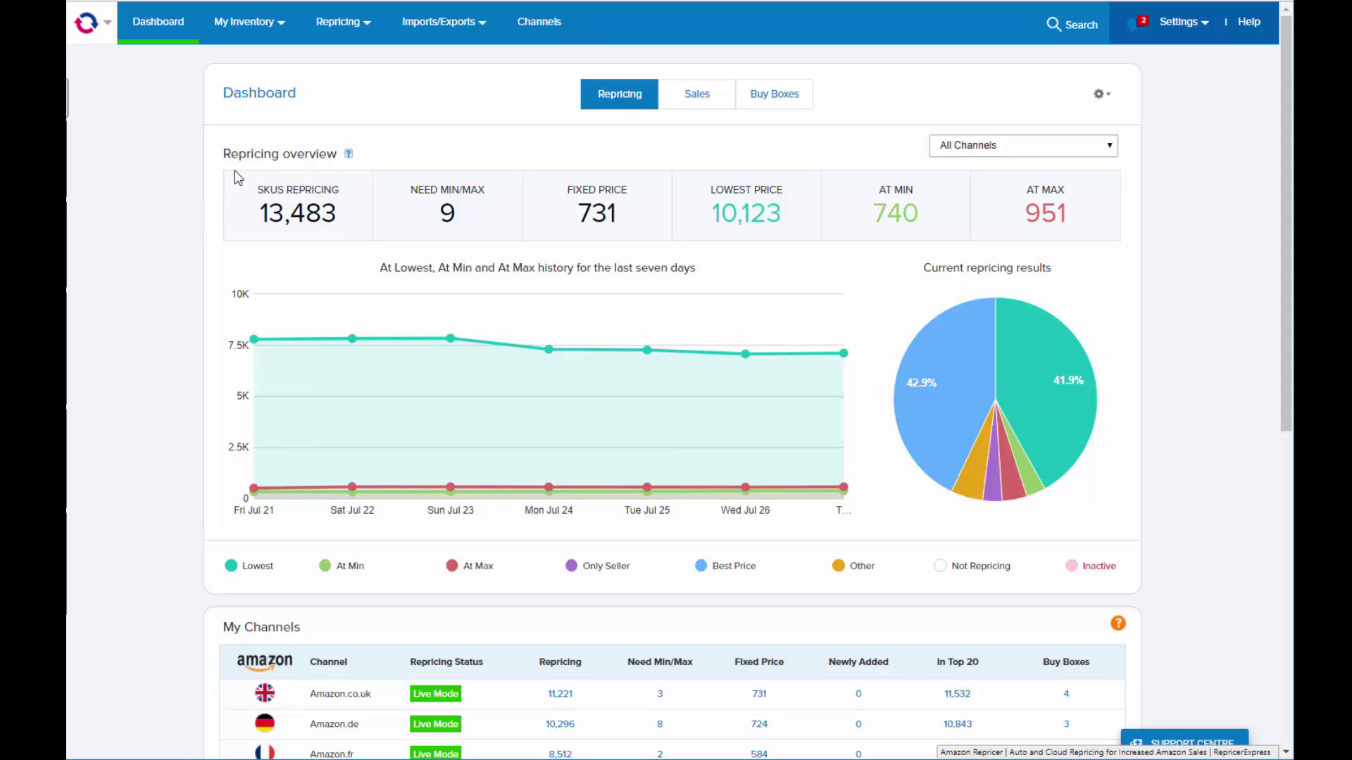
Open the repricing Automations page and view the available automation templates with their recommended triggers
left_click(339, 27)
left_click(364, 103)
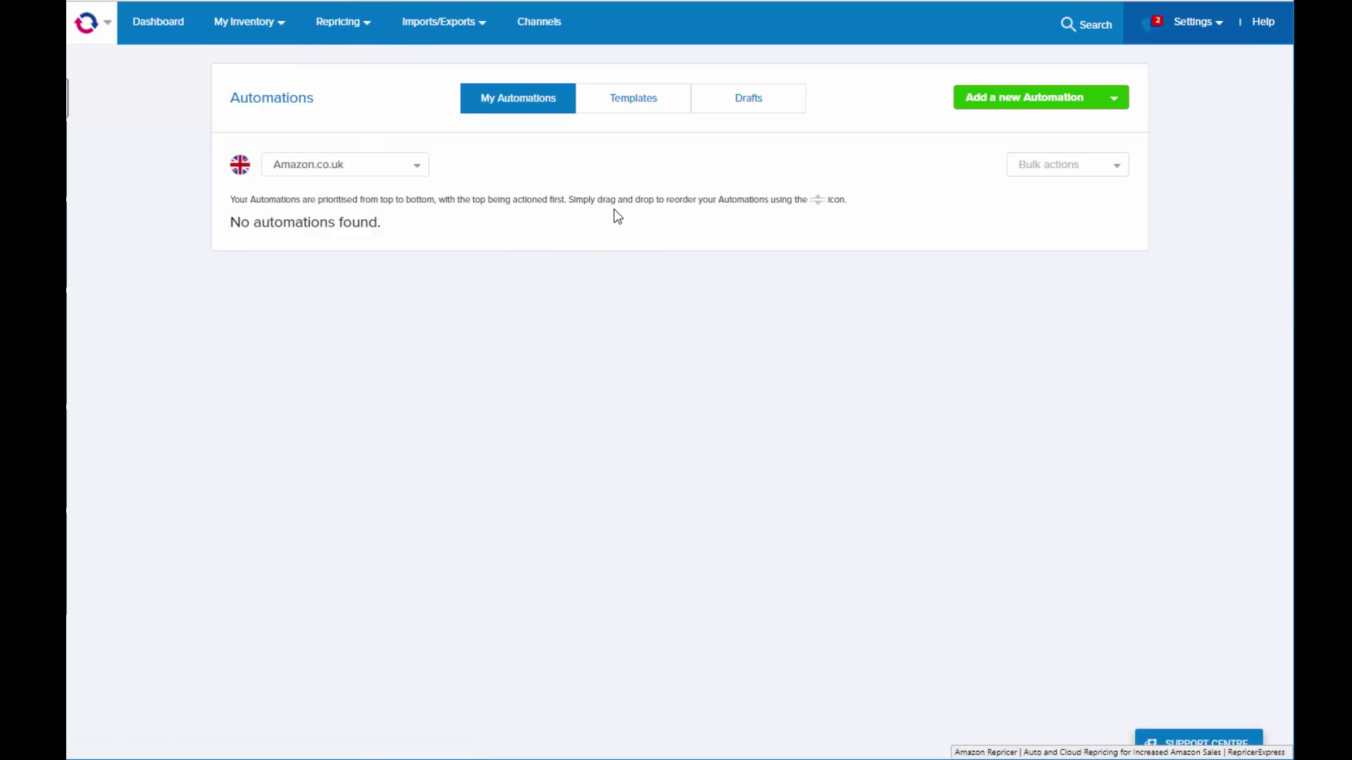
left_click(624, 107)
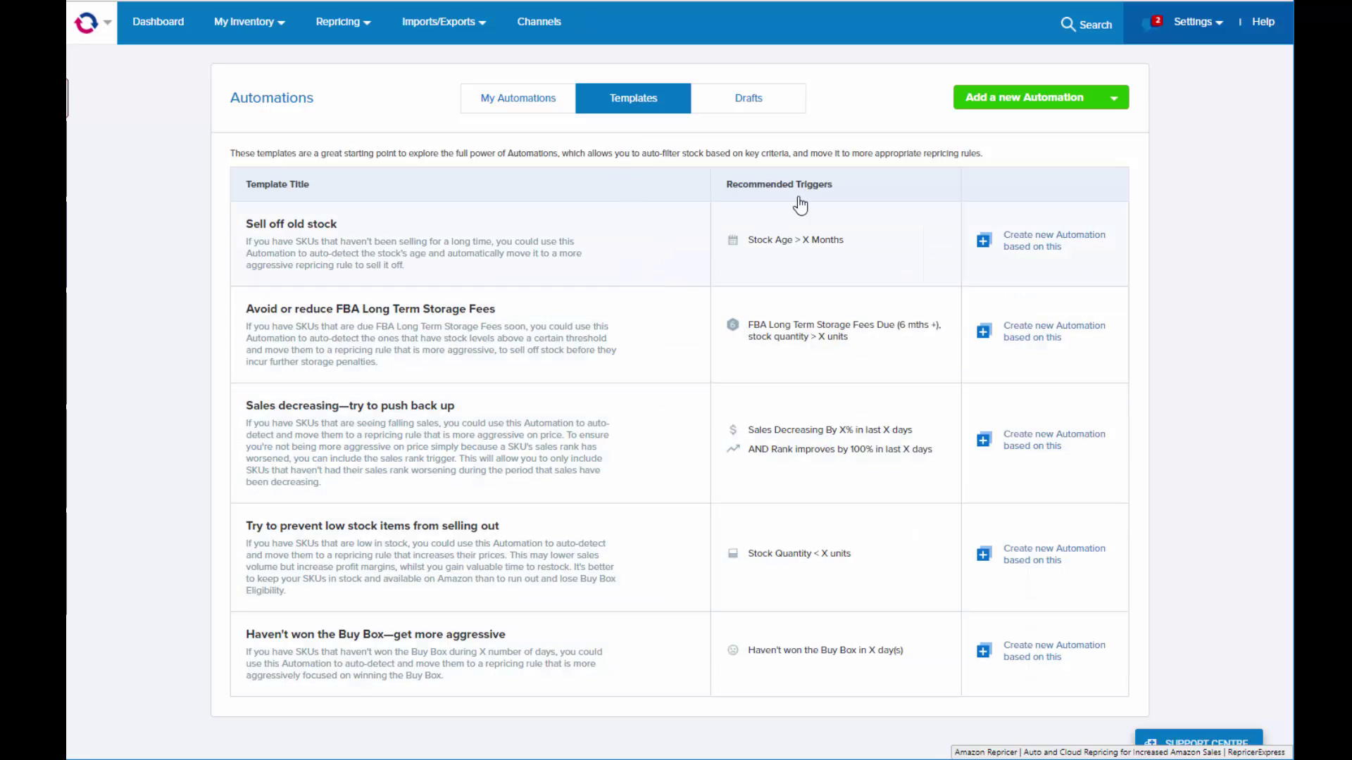
Create a new automation named "old stock" for the UK channel and save the name and channel
left_click(1000, 99)
left_click(1007, 162)
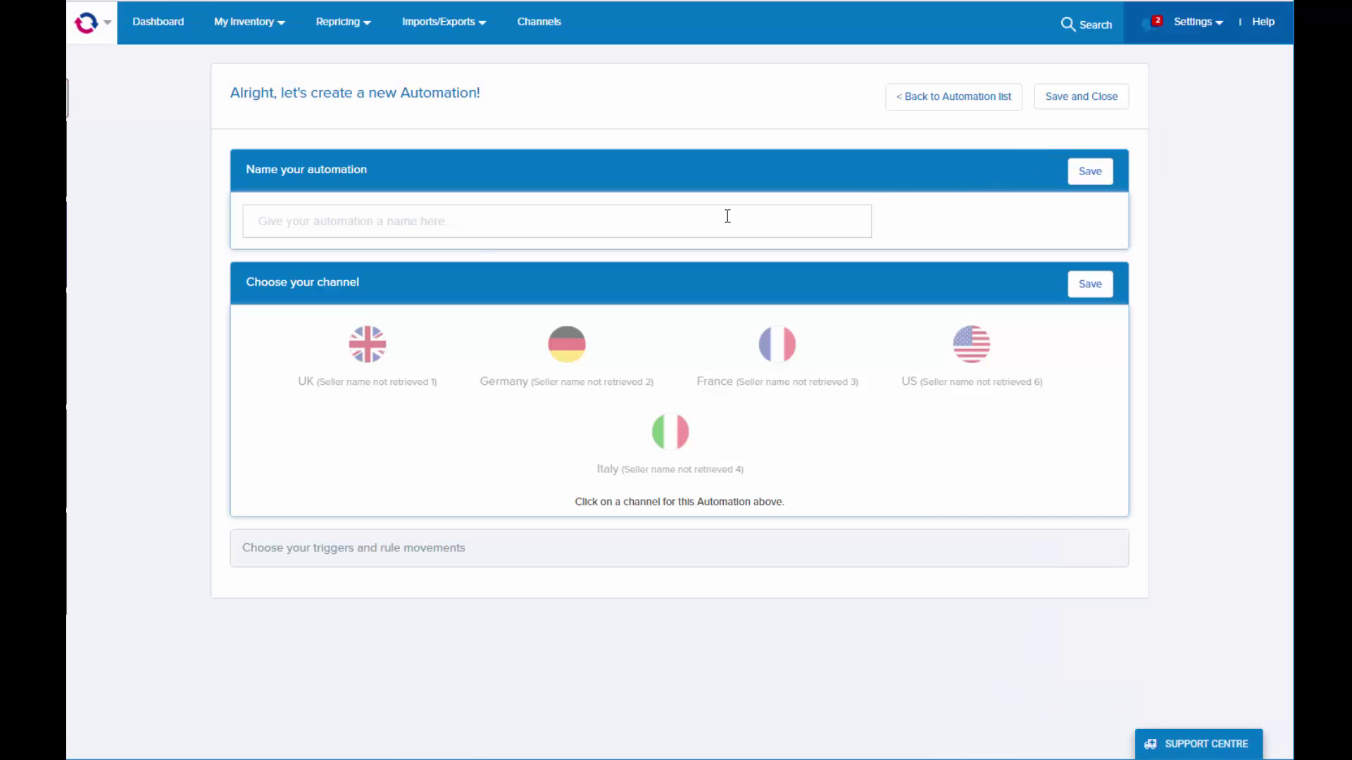
left_click(470, 223)
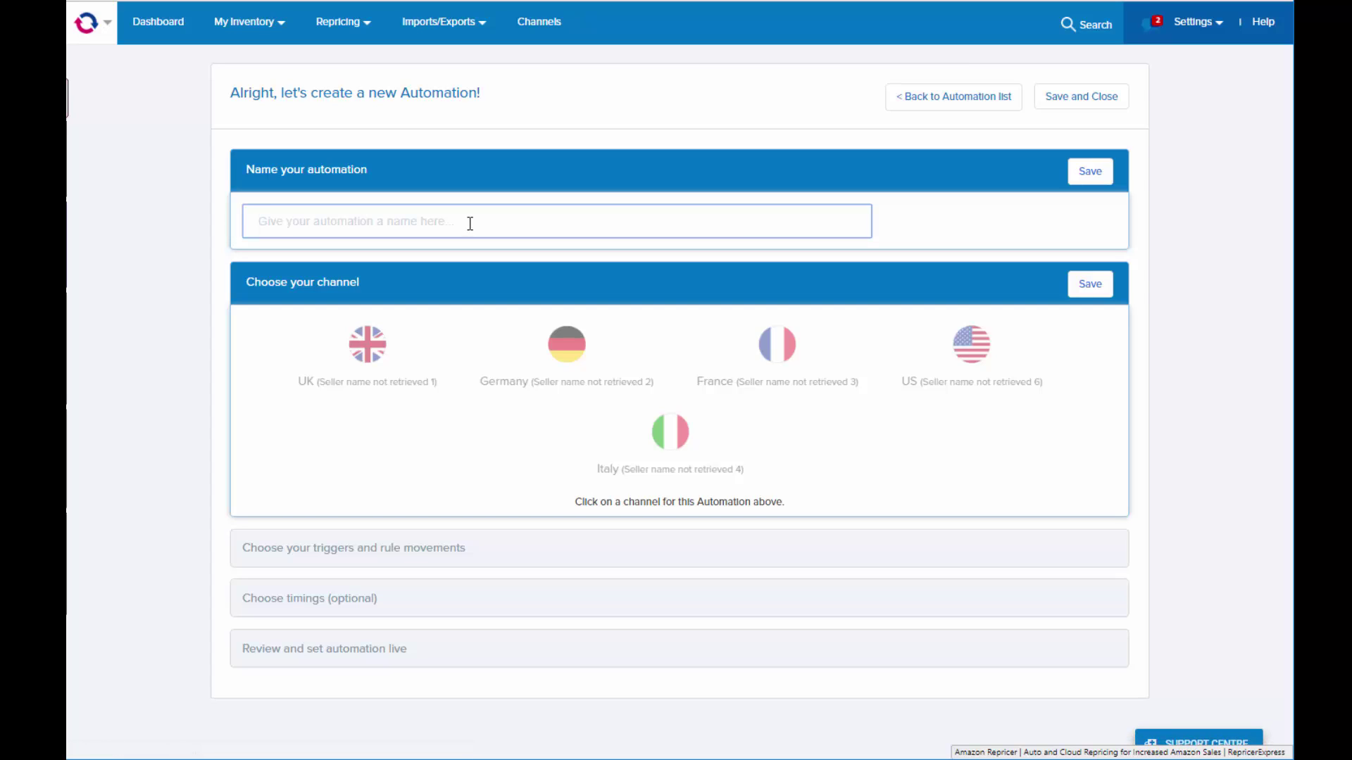
type("old stock")
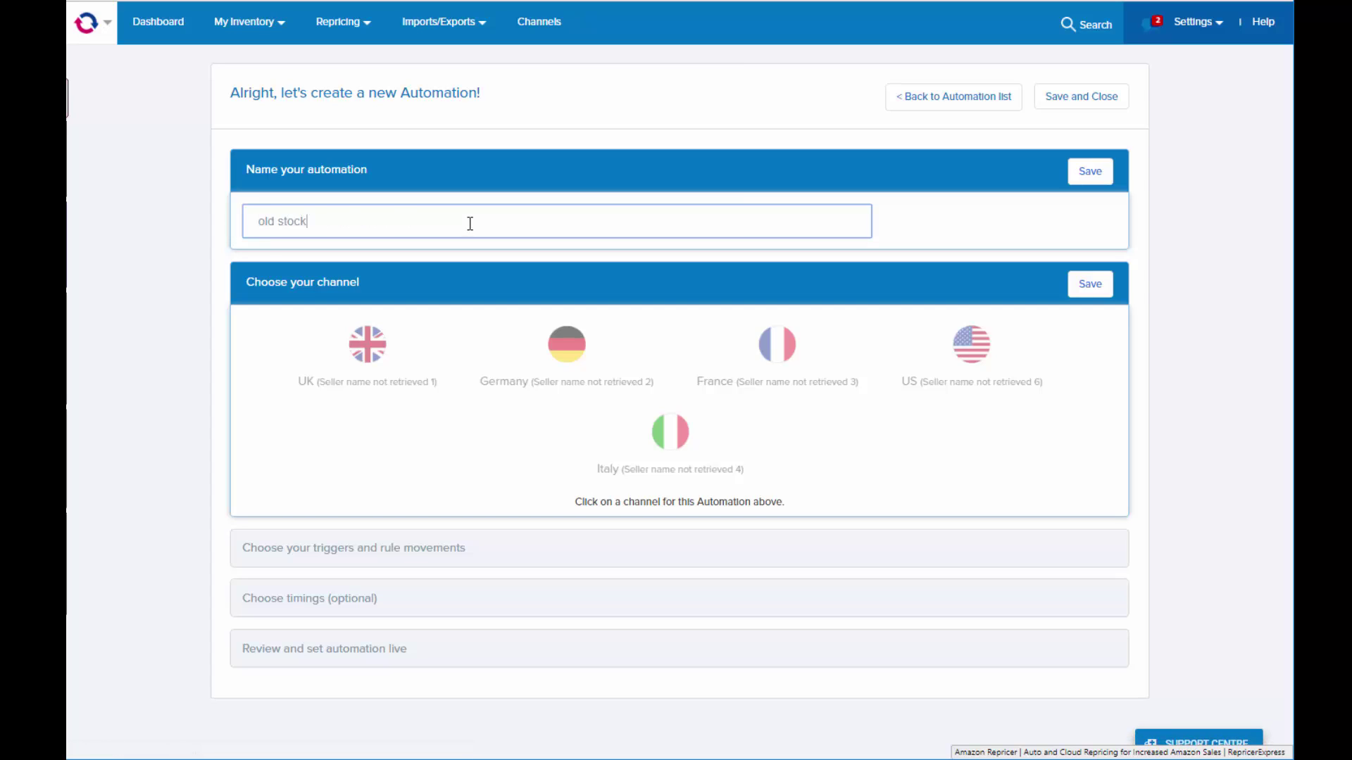
left_click(371, 352)
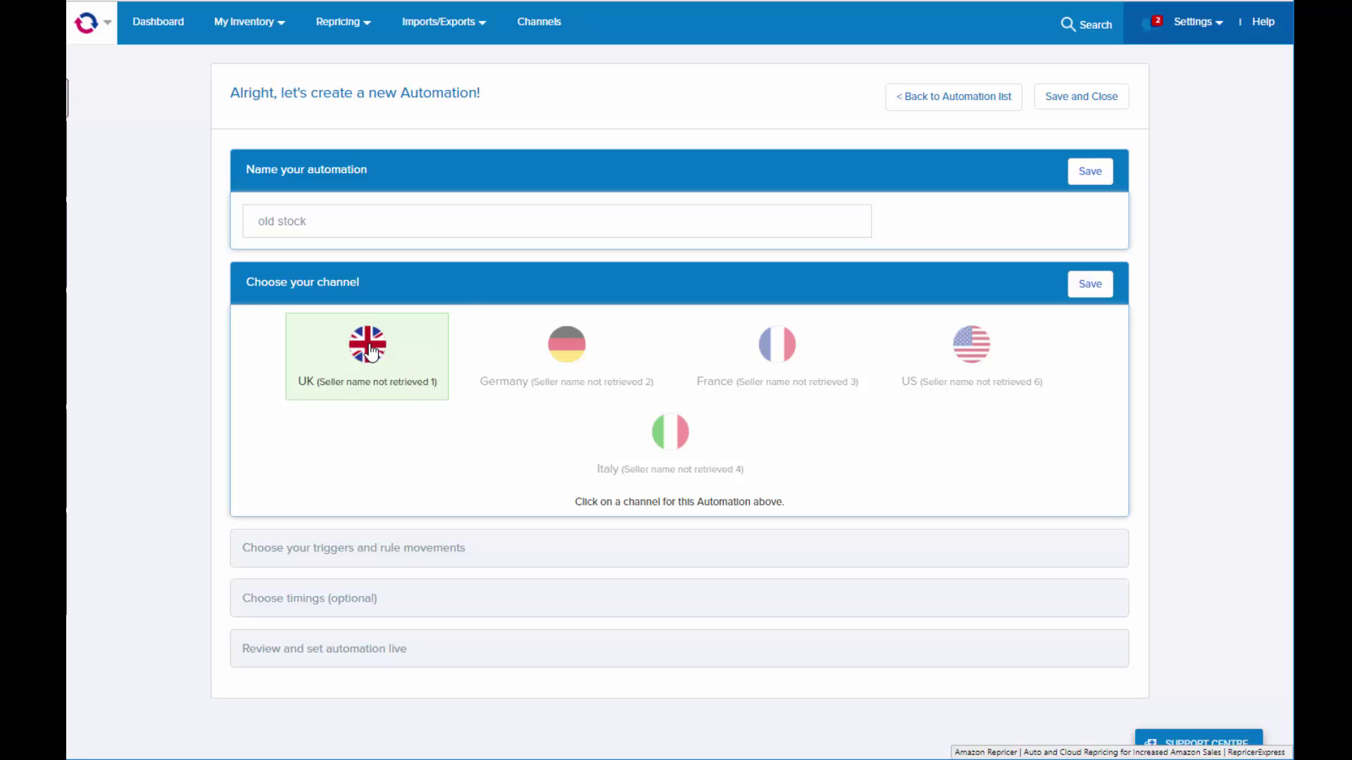
left_click(1099, 172)
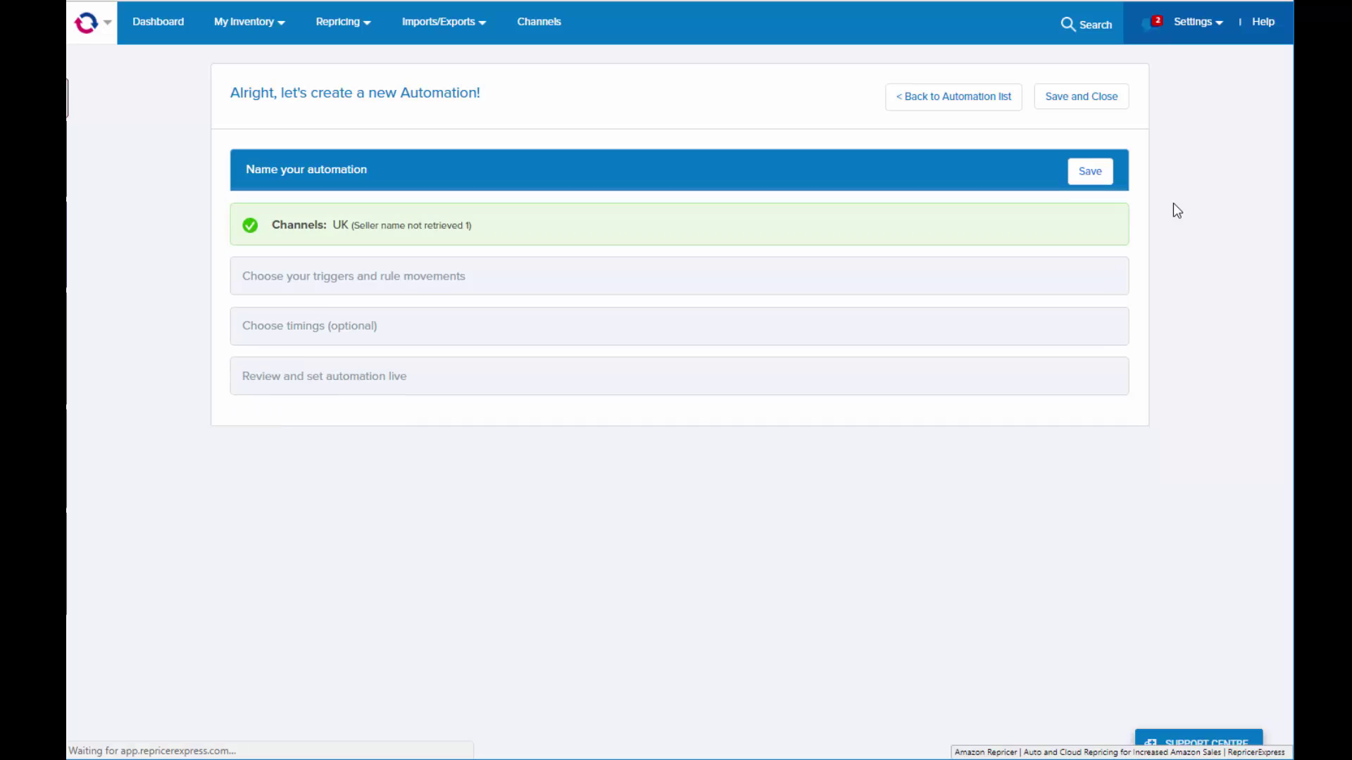
Set the automation's trigger to Restock Age (Date Restocked) more than 90 days
scroll(1290, 175, "down", 1)
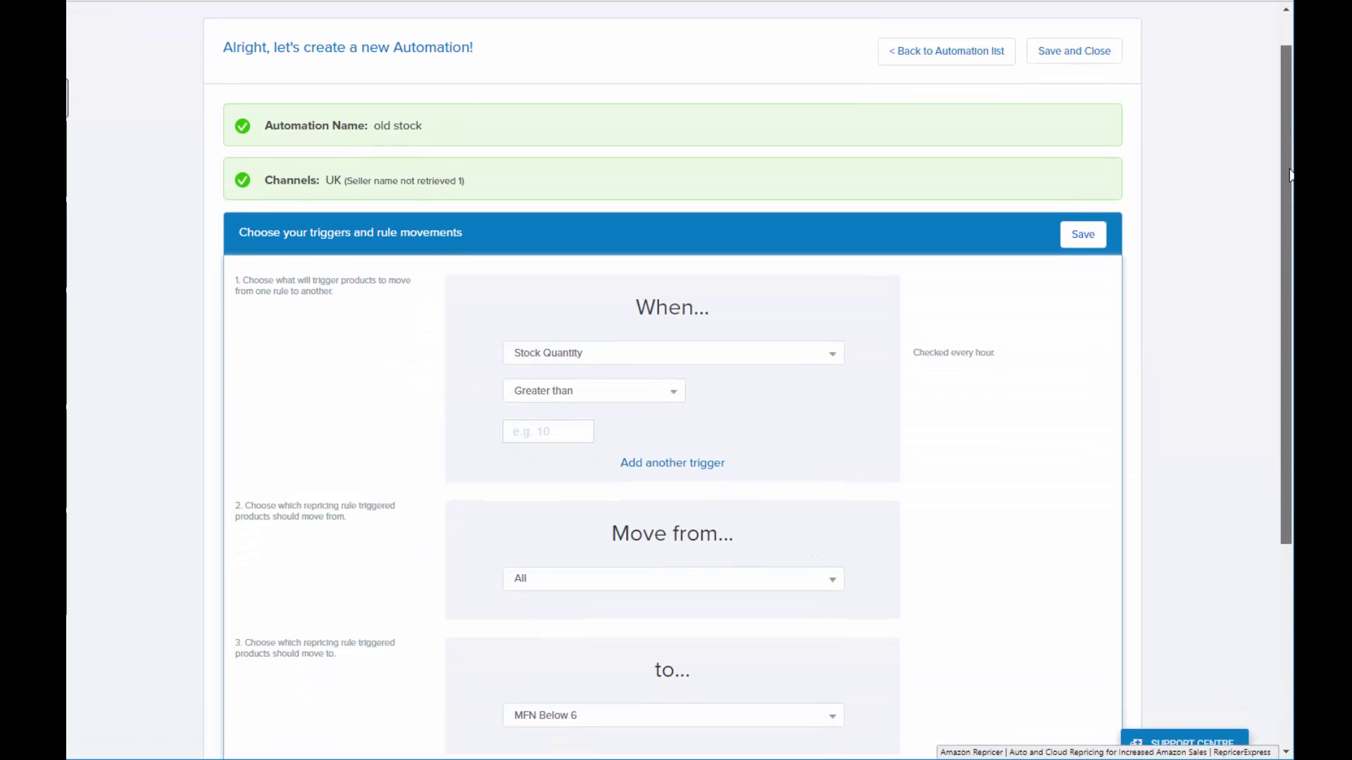
left_click_drag(1290, 174, 1277, 298)
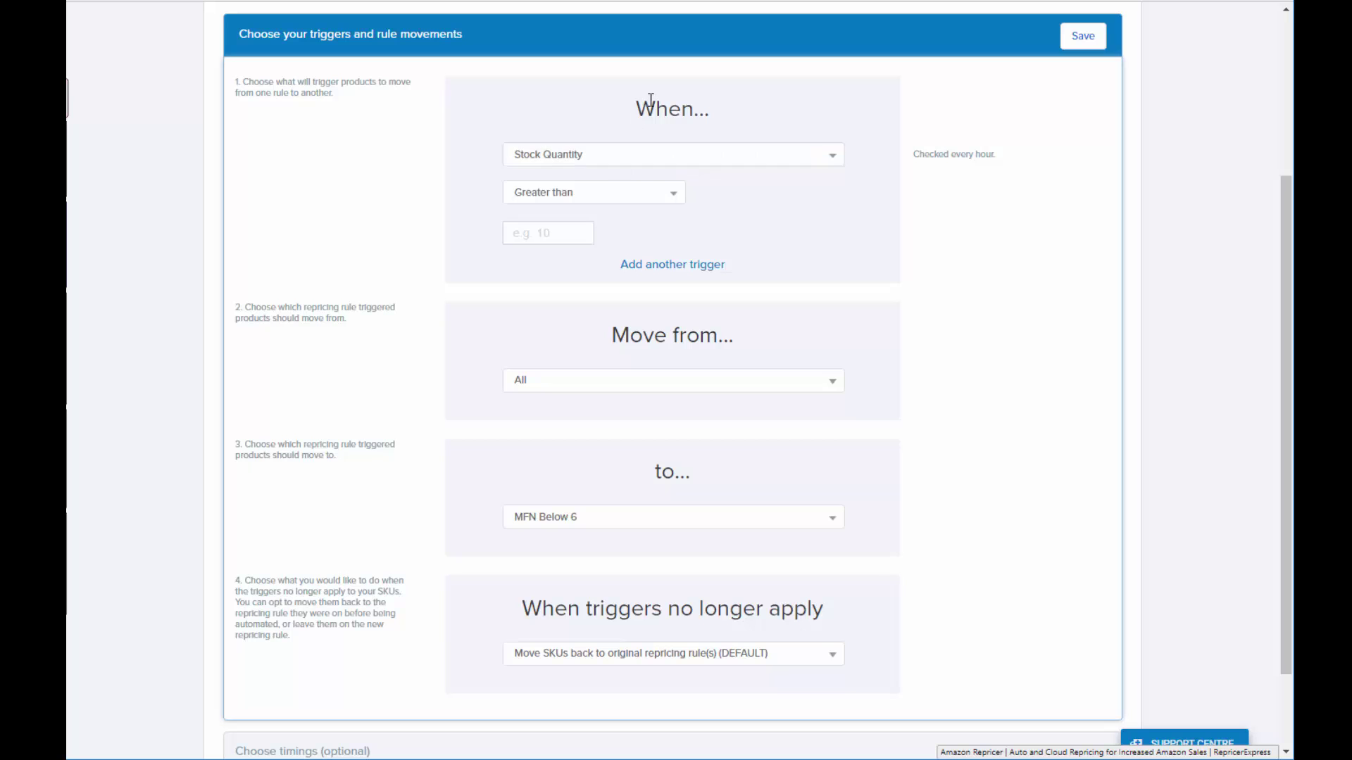
left_click(590, 158)
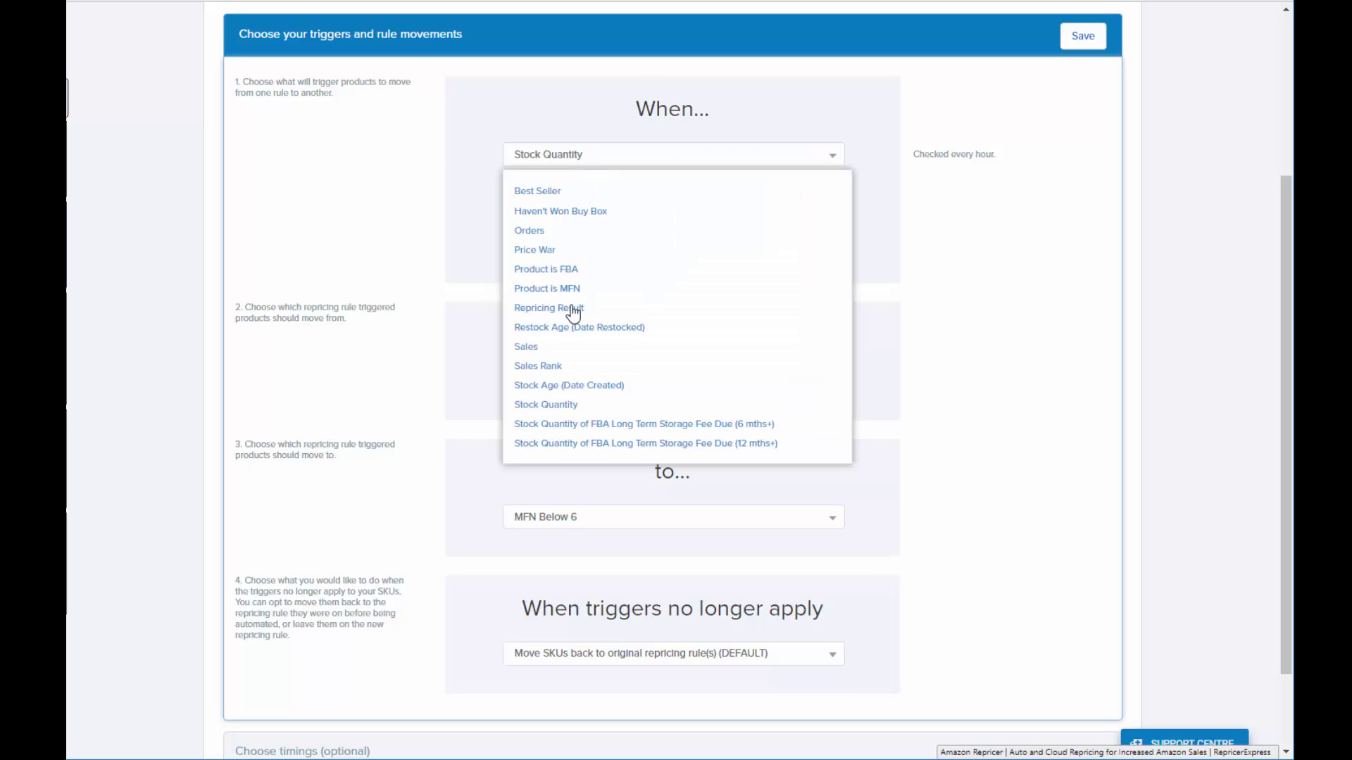
left_click(610, 336)
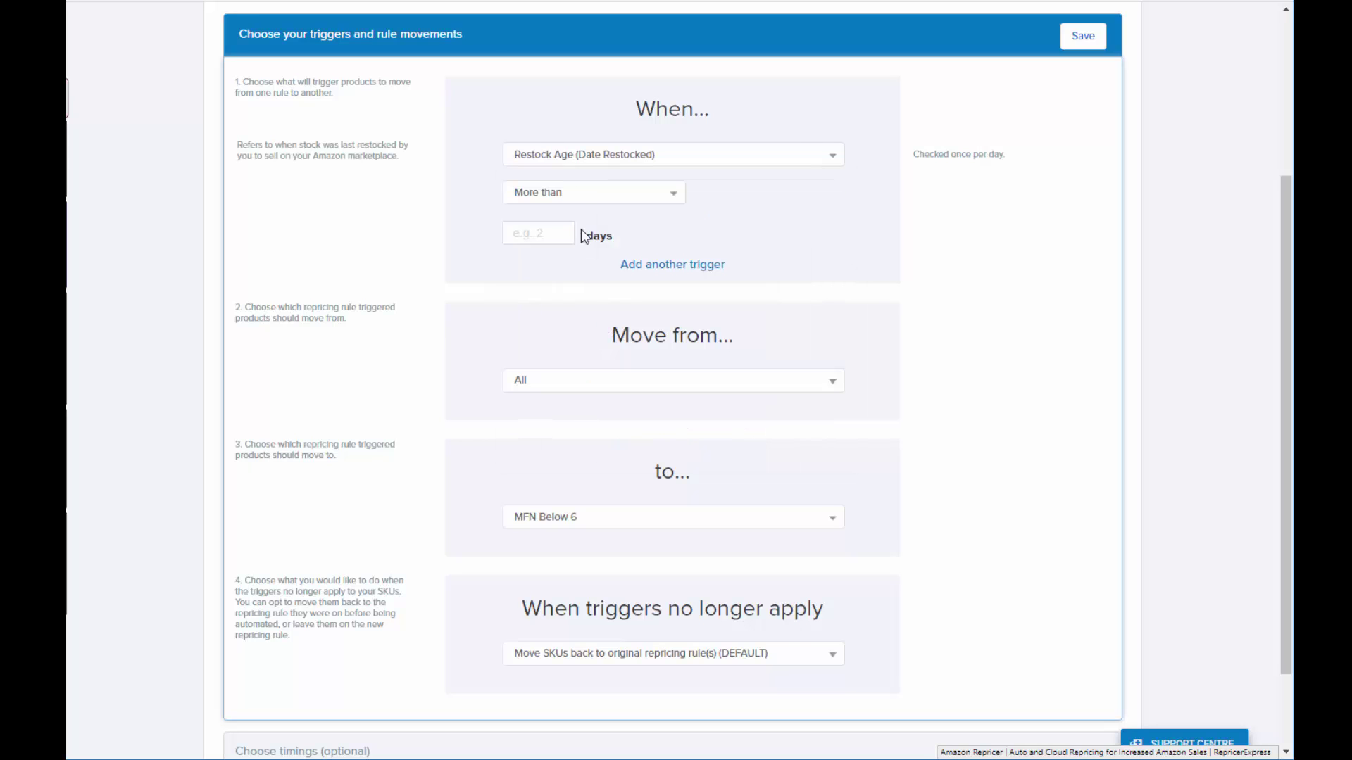
left_click(573, 194)
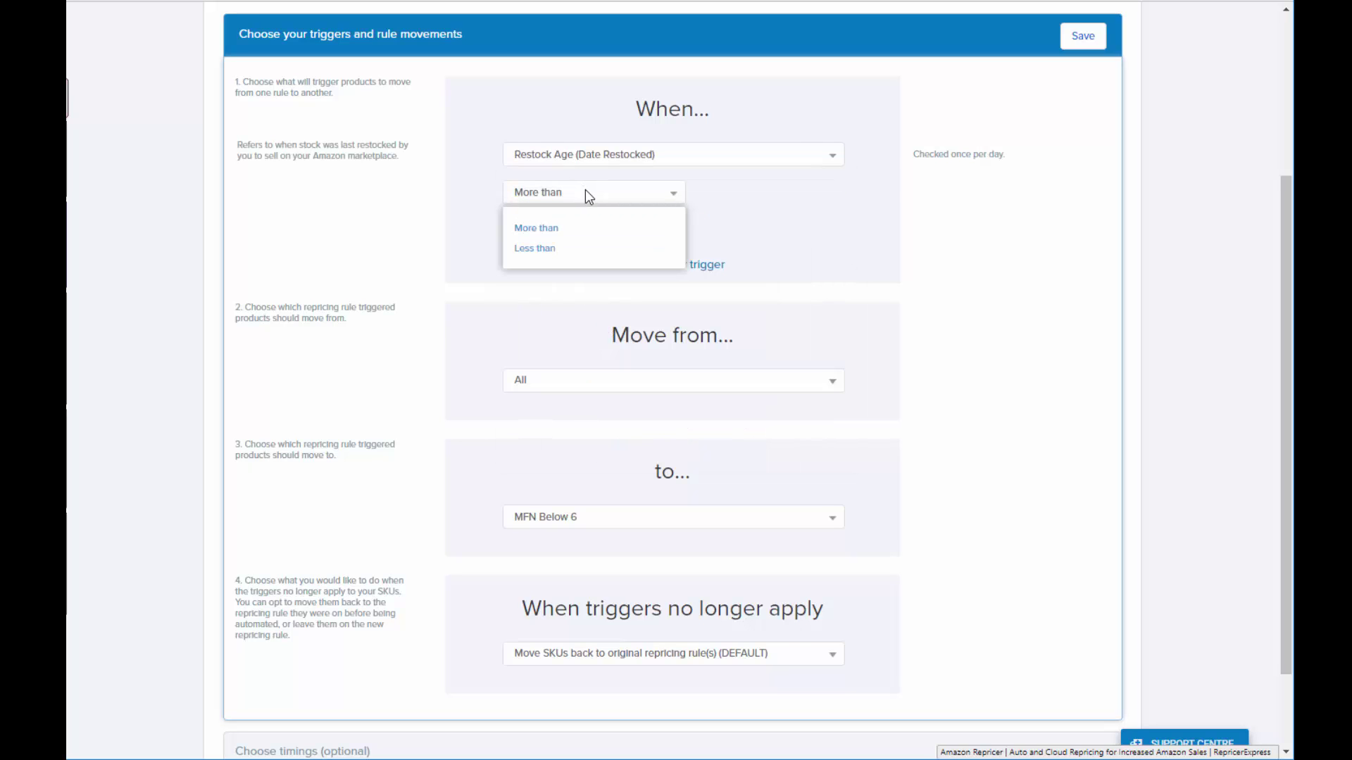
left_click(539, 228)
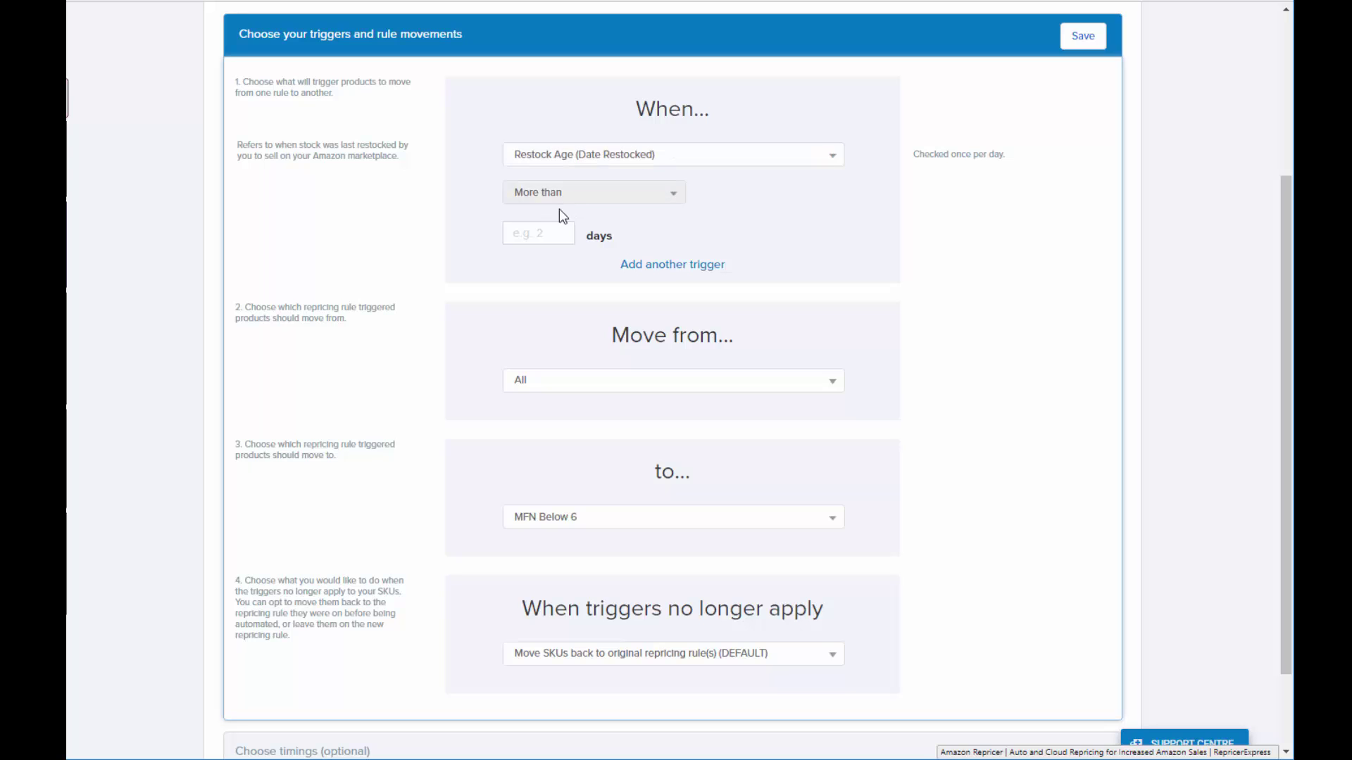
left_click(523, 232)
type("90")
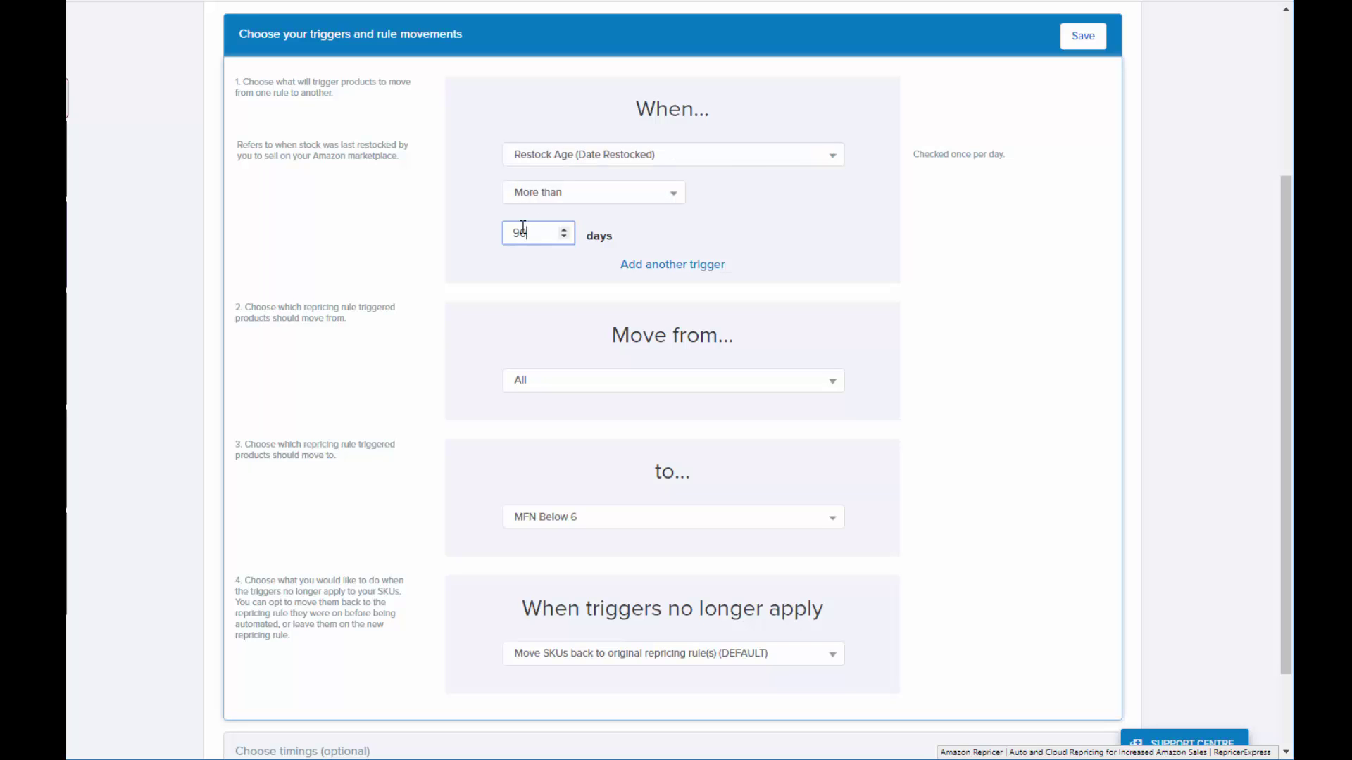
left_click(468, 222)
Add a second trigger for Product is FBA and remove it again
scroll(426, 282, "down", 1)
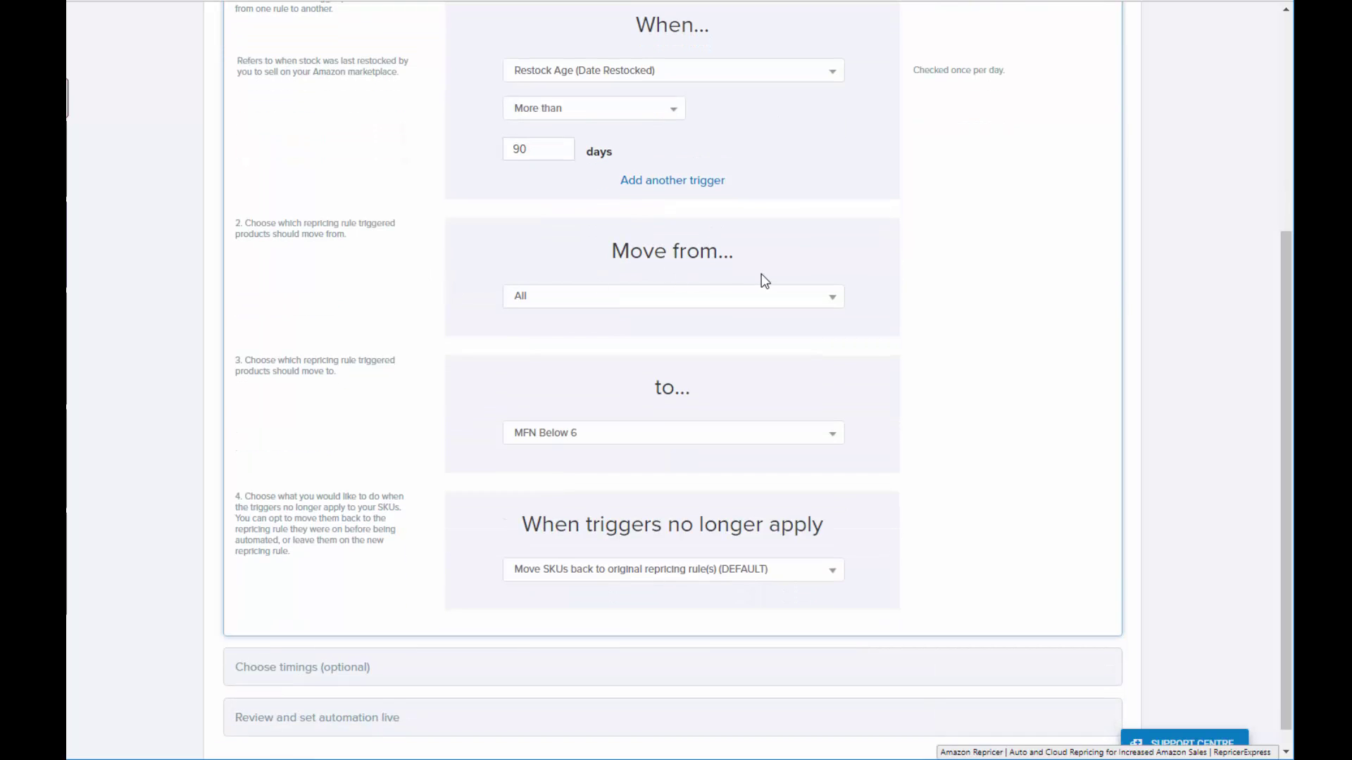
scroll(761, 281, "up", 1)
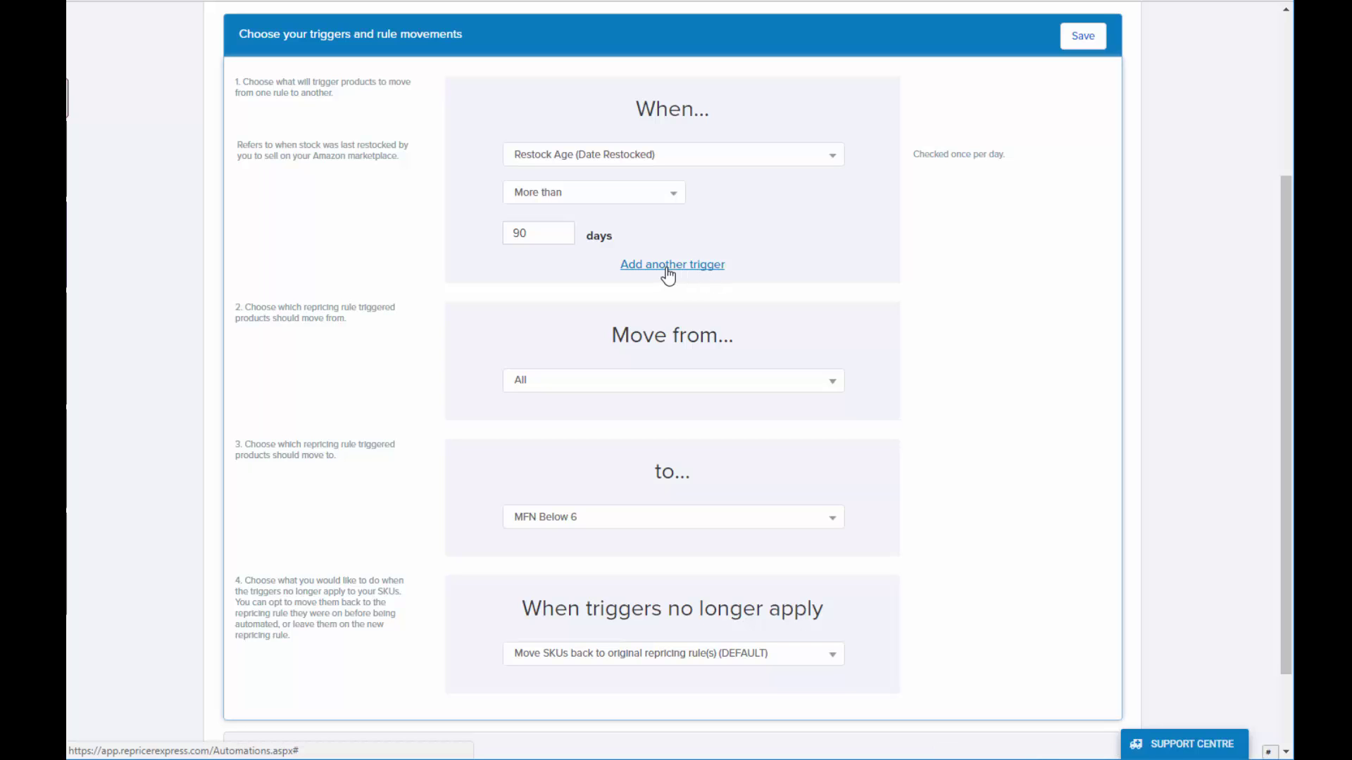
left_click(671, 272)
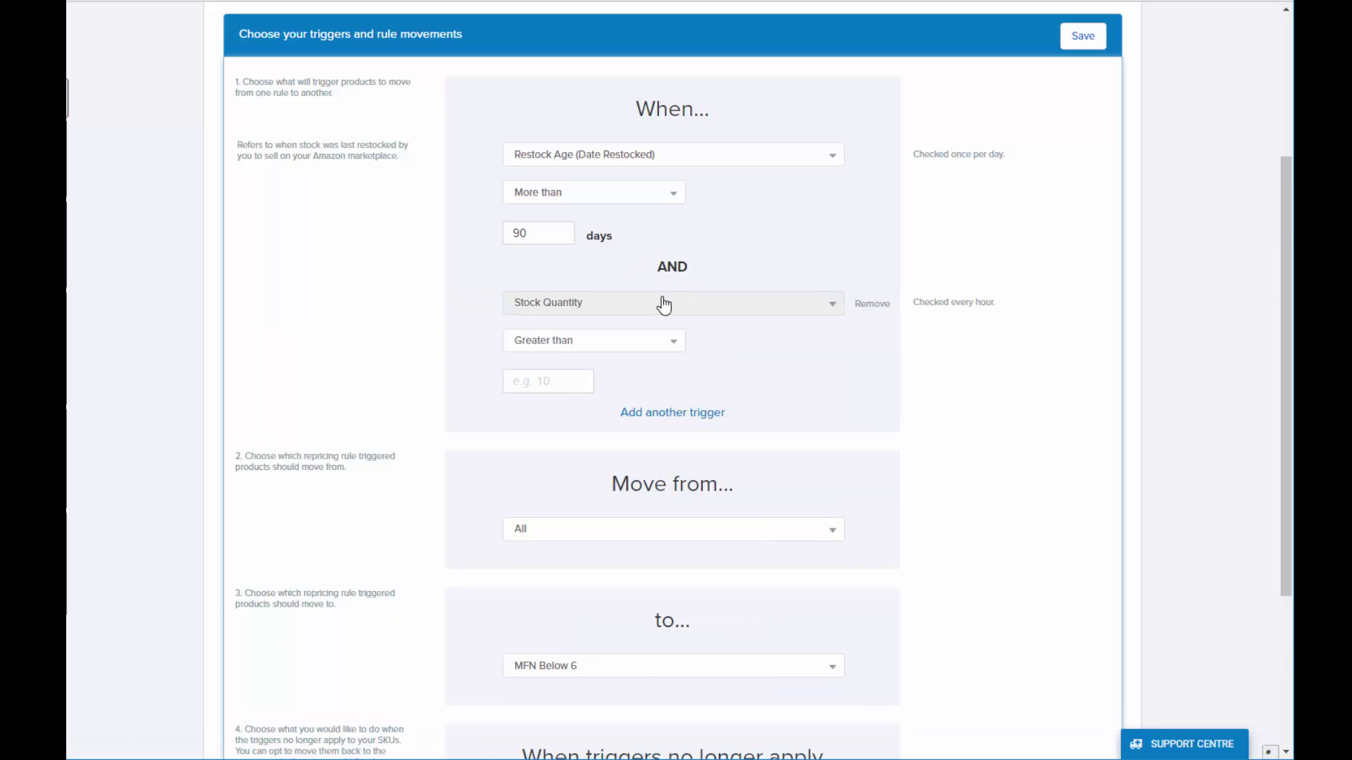
left_click(661, 302)
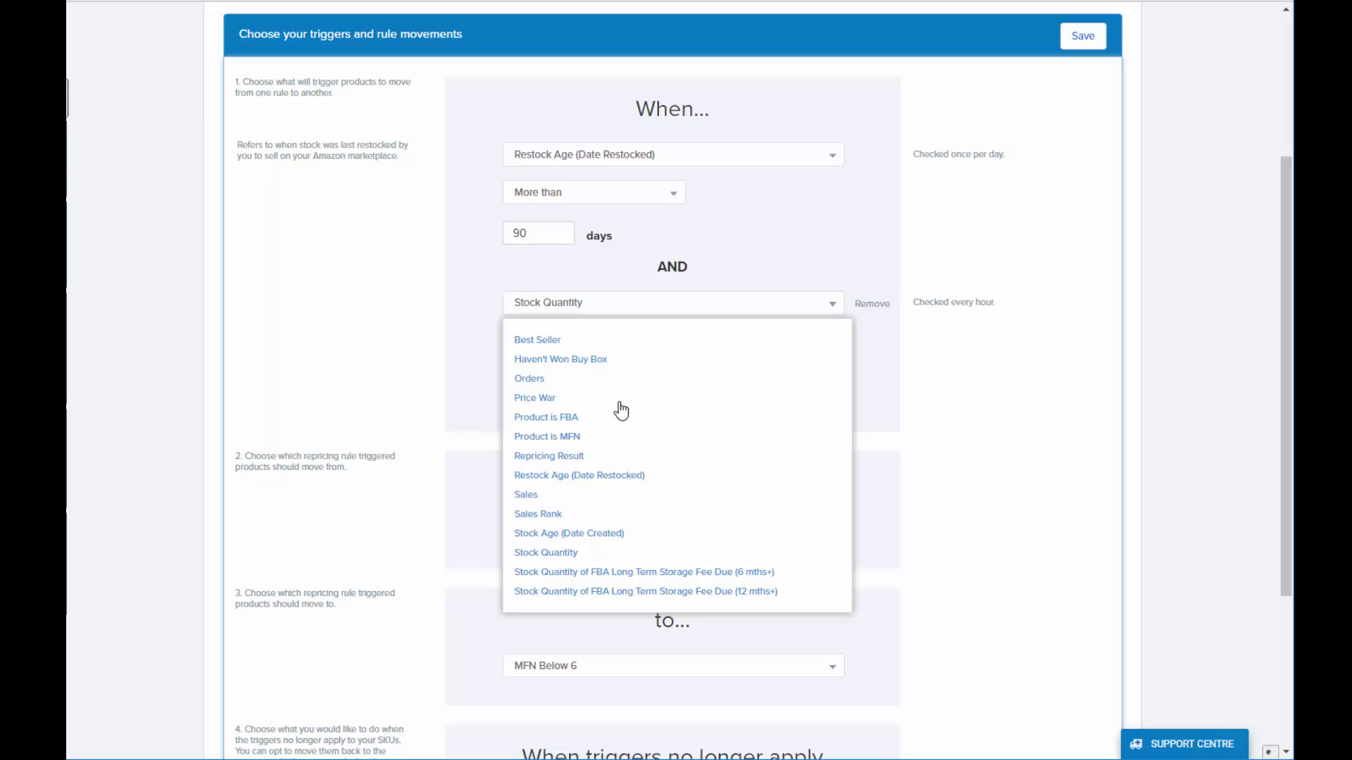
left_click(560, 419)
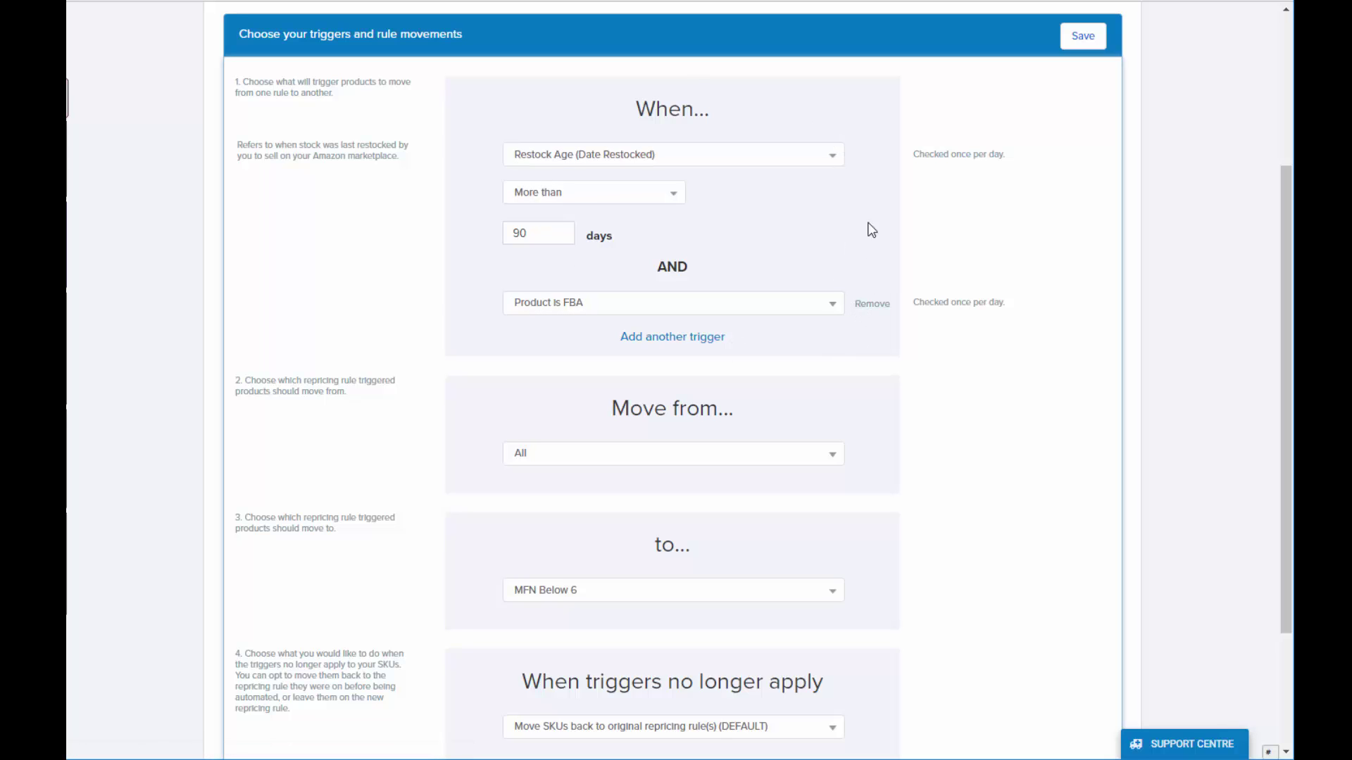
left_click(871, 311)
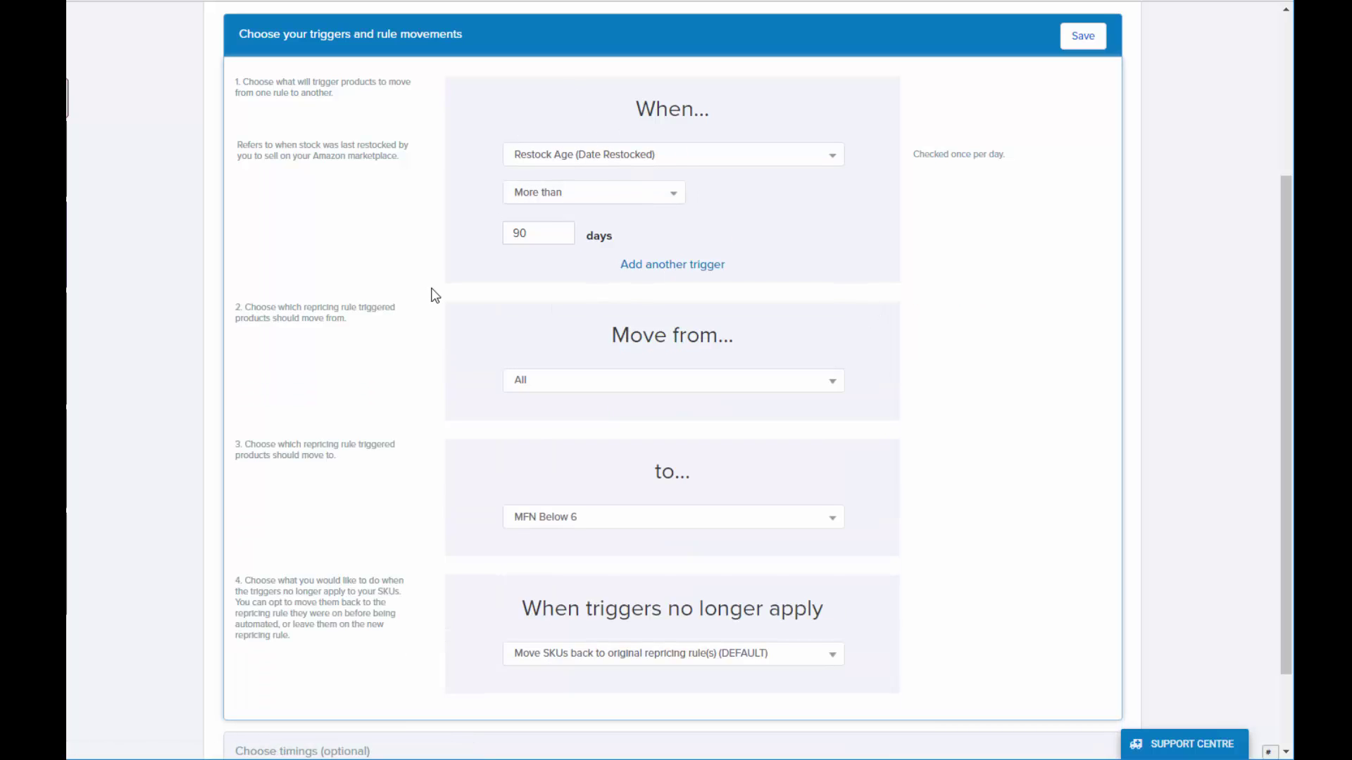
Keep All as the source repricing rule and set Old Stock as the rule triggered products move to
left_click(618, 387)
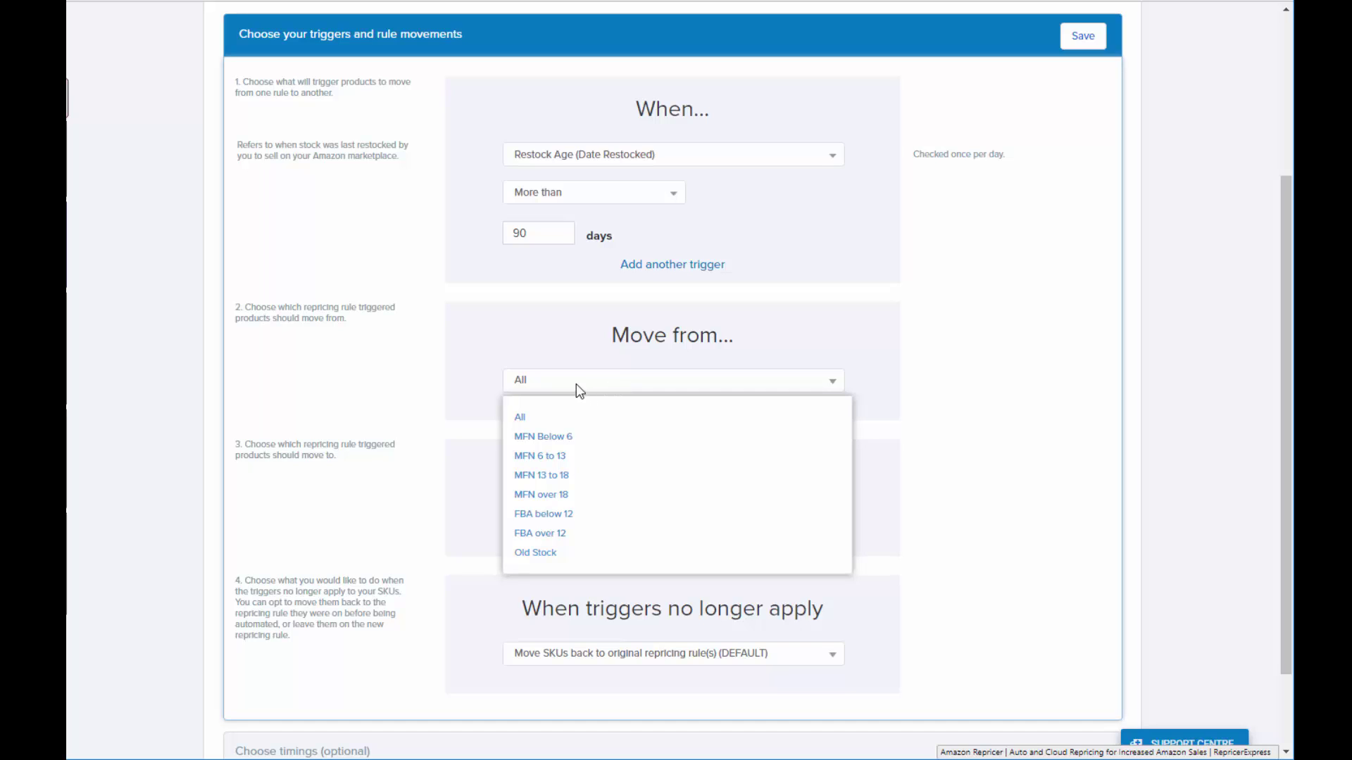
left_click(500, 384)
scroll(471, 504, "down", 1)
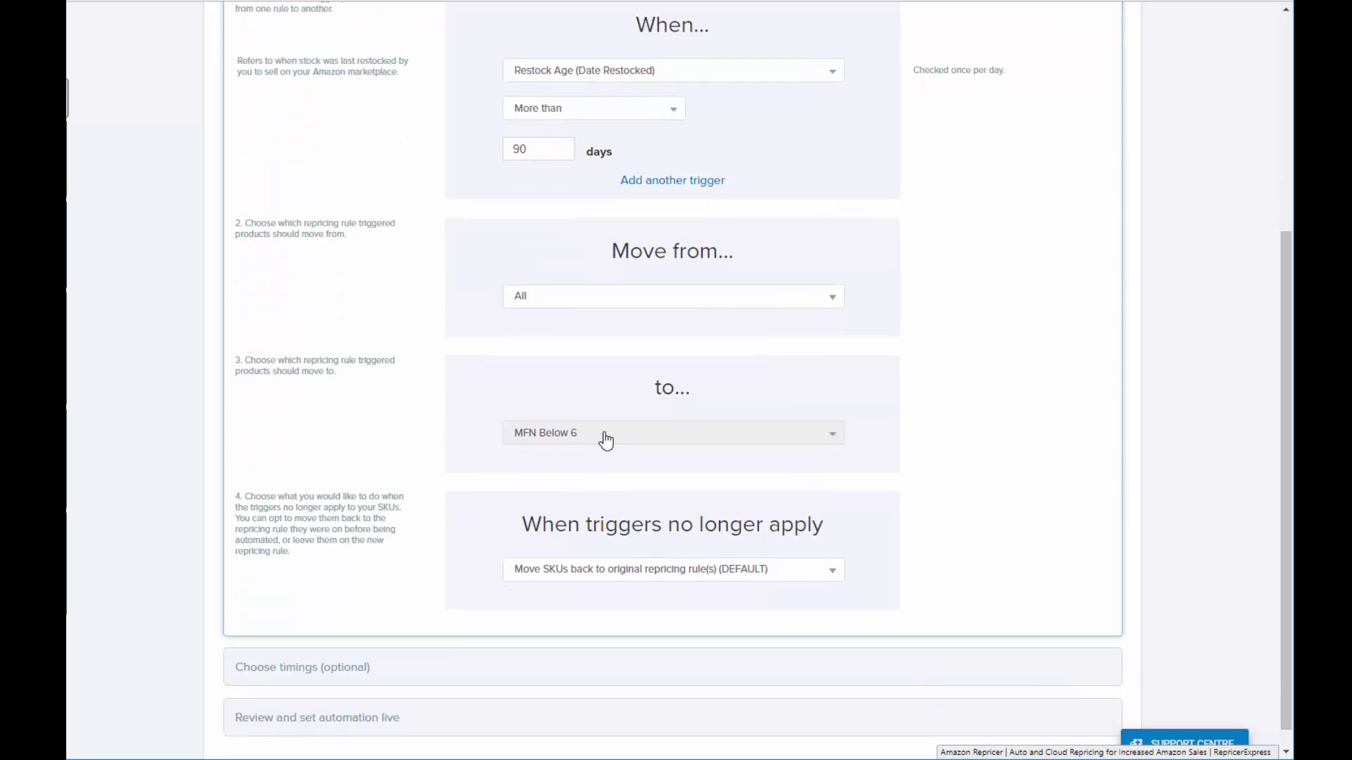
left_click(605, 441)
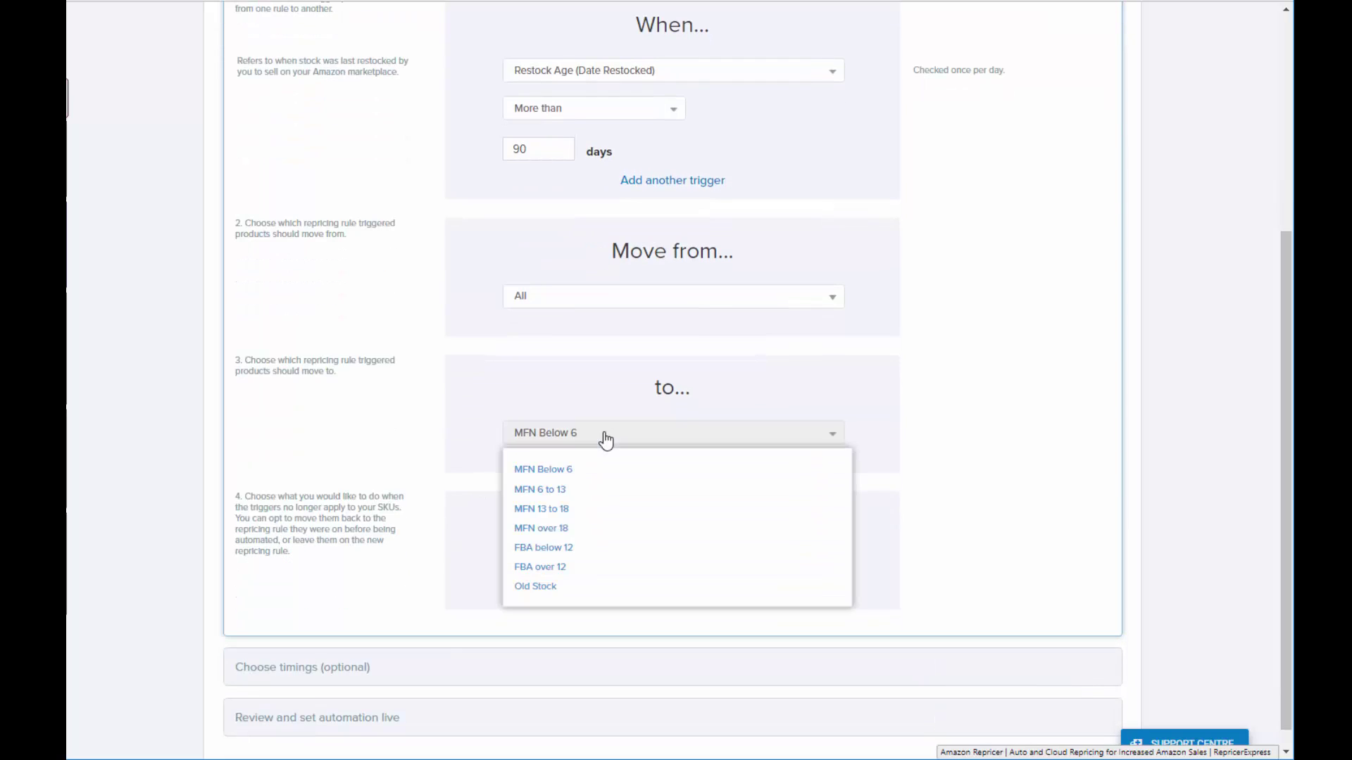
left_click(544, 597)
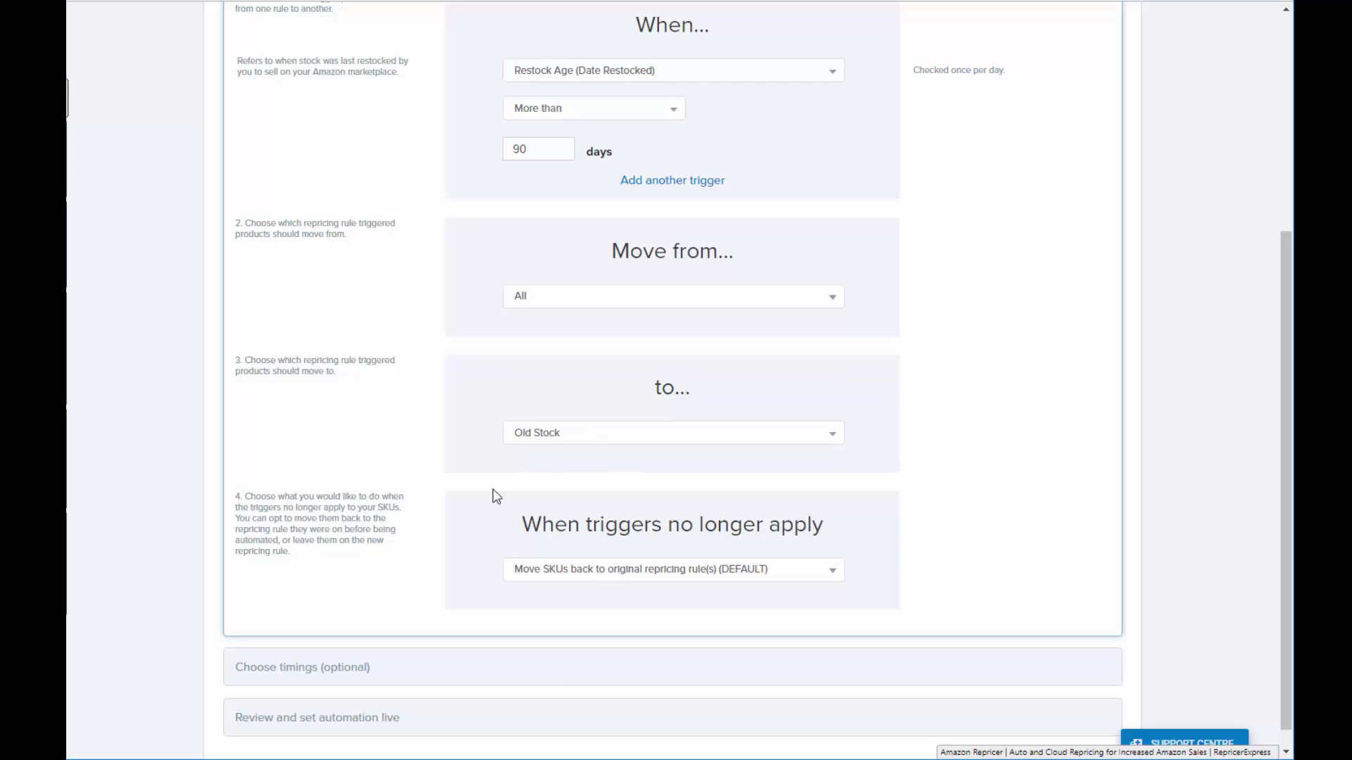
Keep SKUs moving back to their original repricing rules when triggers no longer apply, and save the triggers and rule movements
scroll(472, 497, "down", 1)
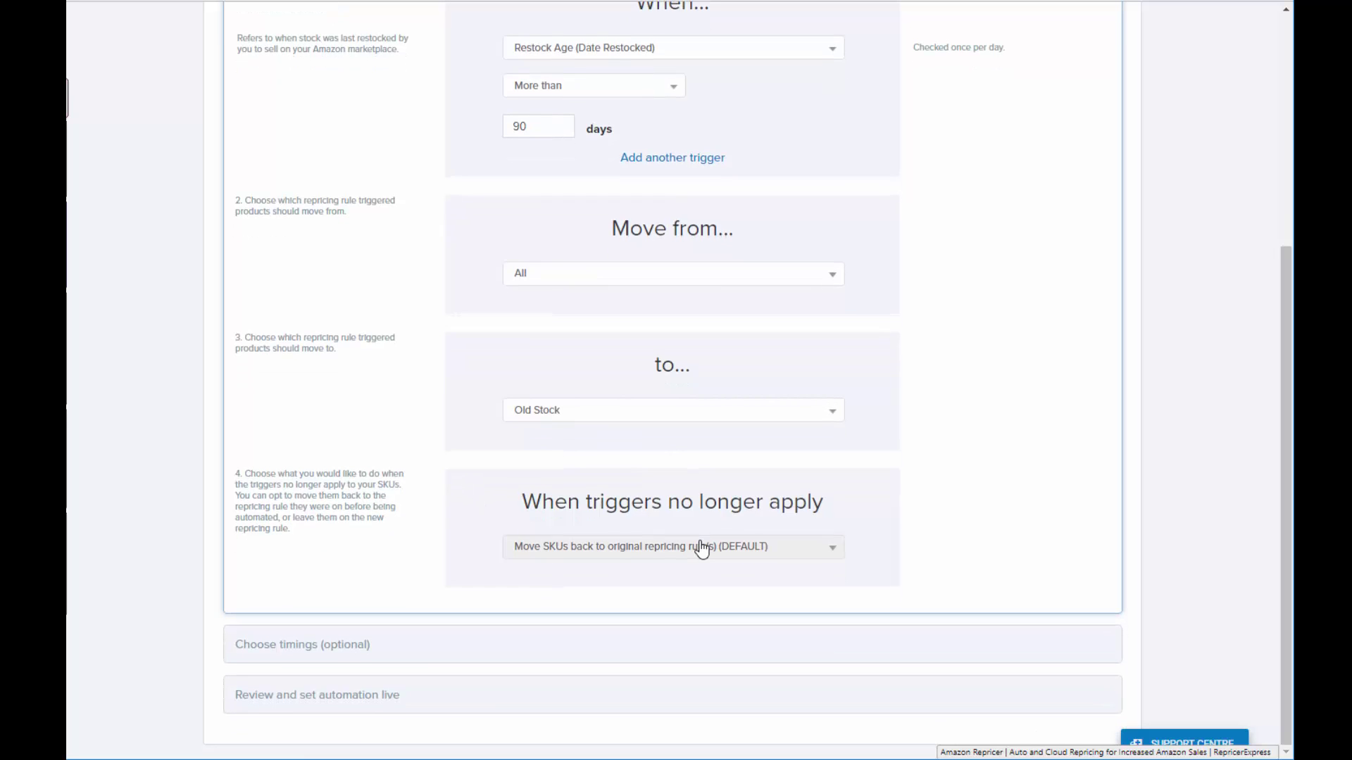
left_click(695, 550)
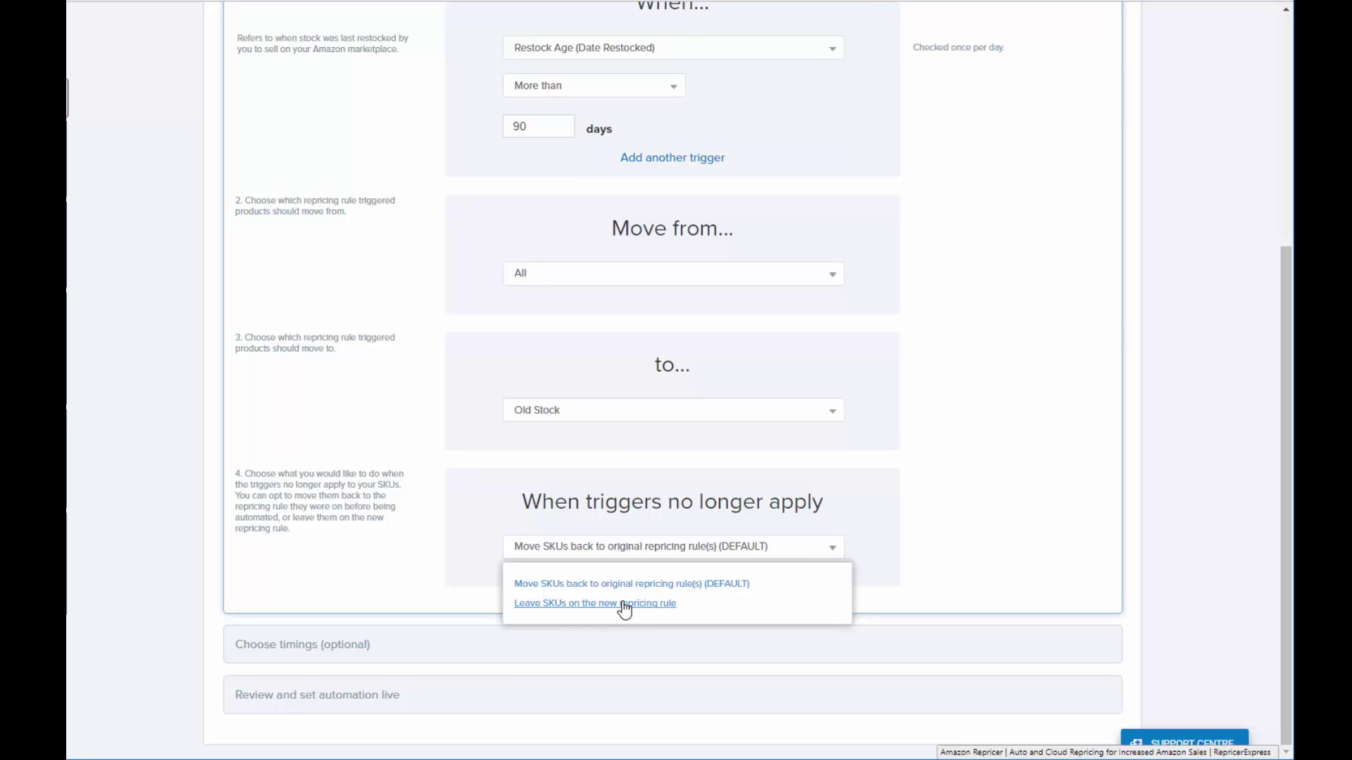
left_click(892, 469)
scroll(893, 467, "up", 5)
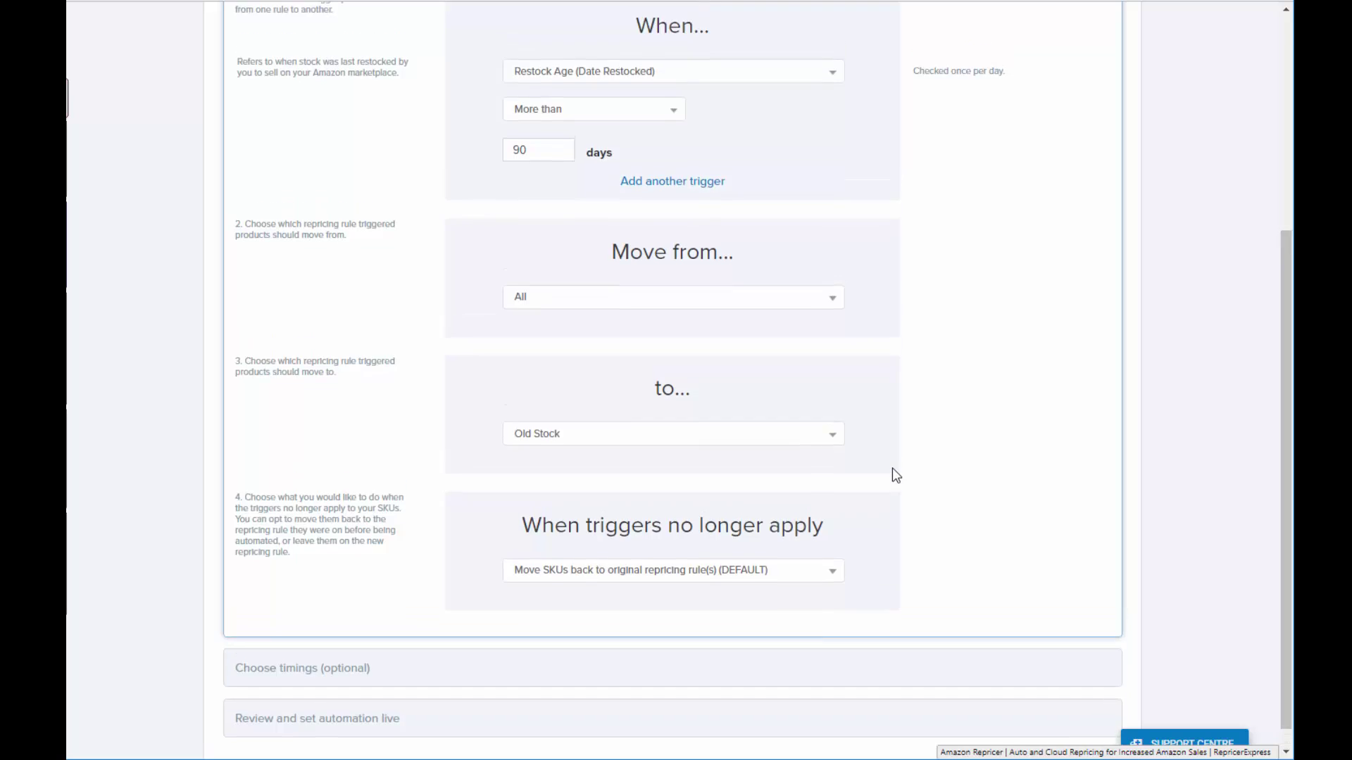
left_click(1081, 266)
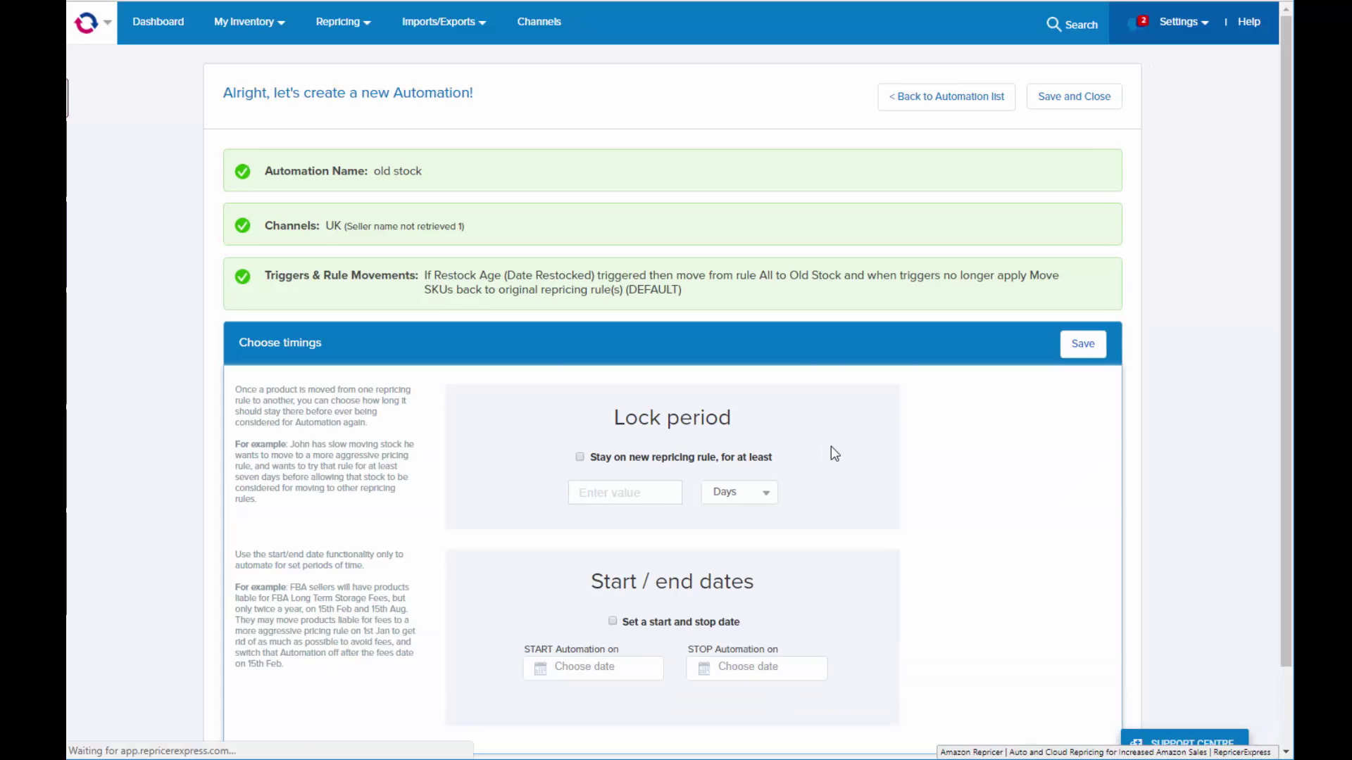
Save the automation timings without a lock period or start and stop dates
scroll(866, 456, "down", 2)
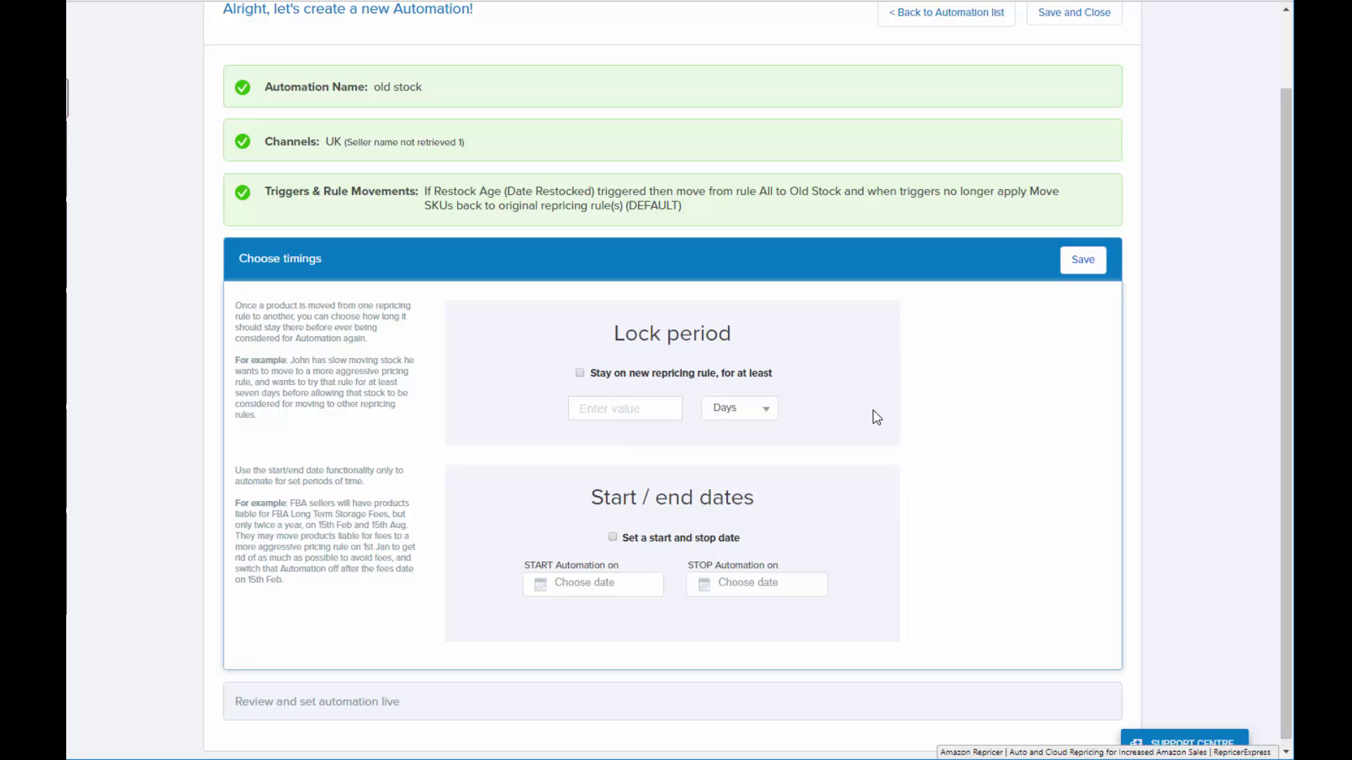
left_click(1091, 259)
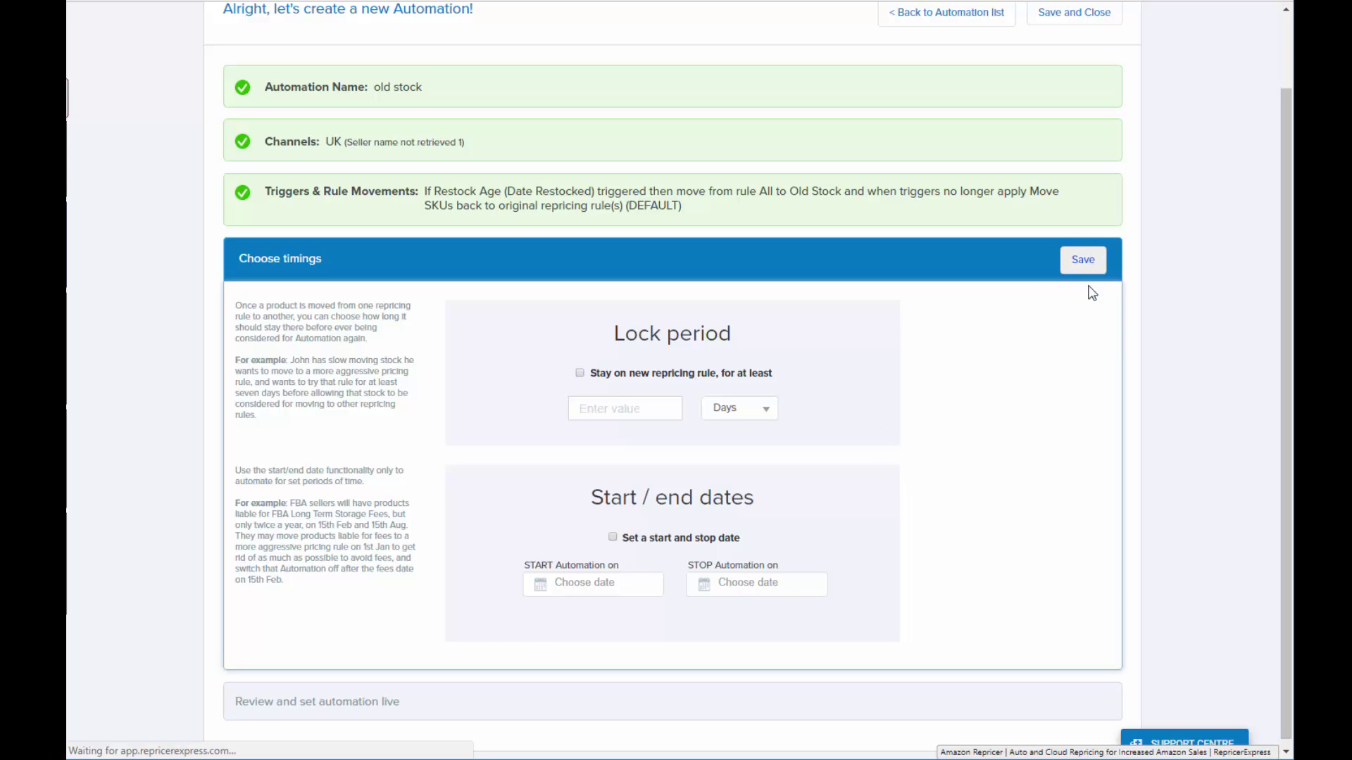